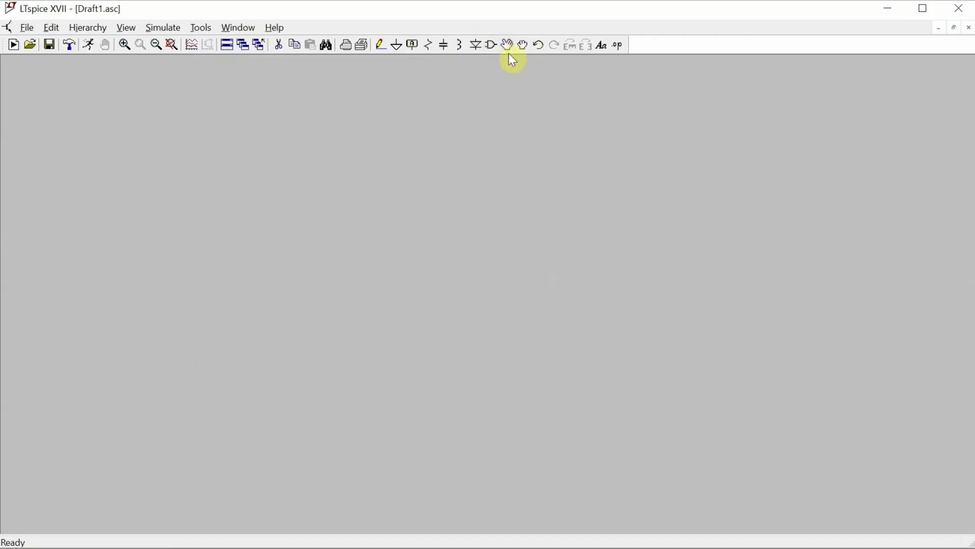
# Place voltage sources V1, V2, V3 in a vertical stack, resistor R1 to their right, and a ground below V3
pyautogui.click(488, 45)
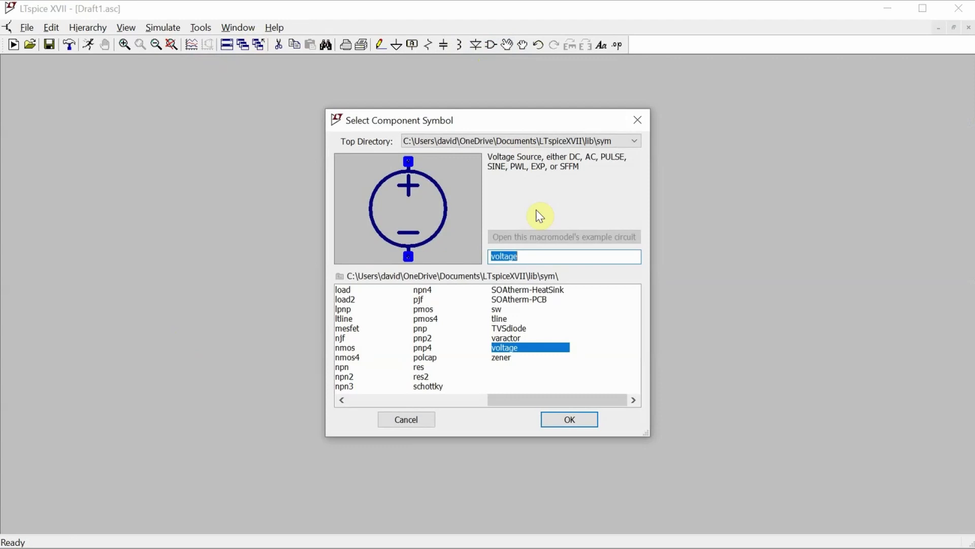
pyautogui.click(566, 422)
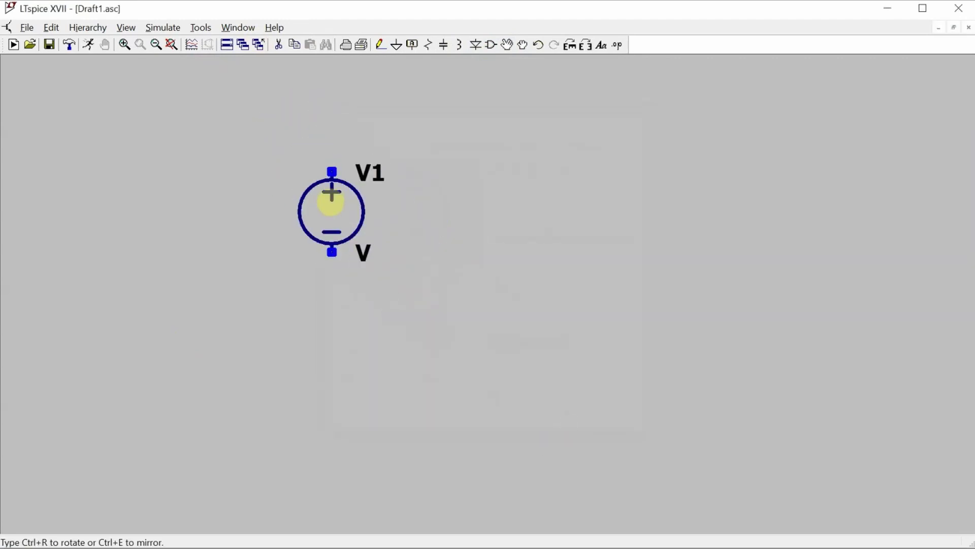
pyautogui.click(323, 171)
pyautogui.click(322, 283)
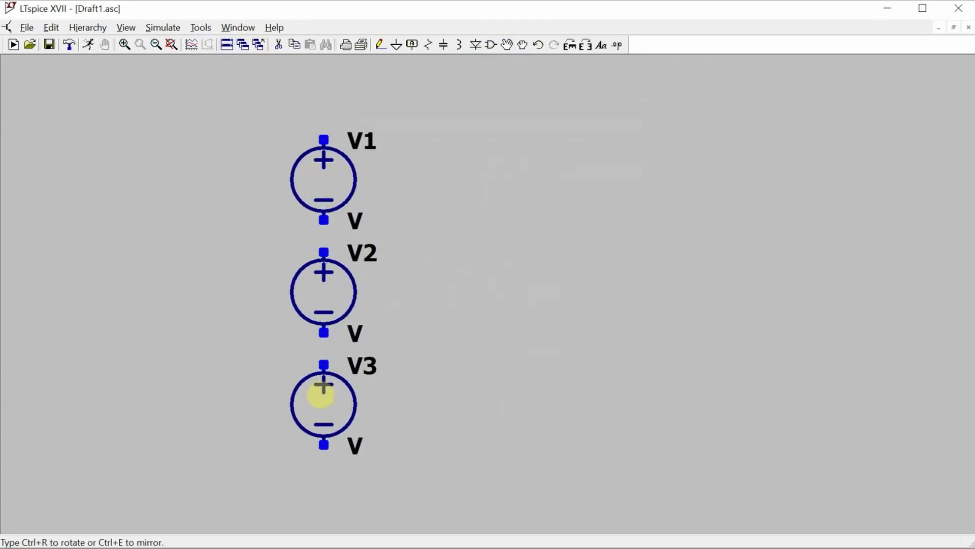
pyautogui.click(322, 396)
pyautogui.press('Escape')
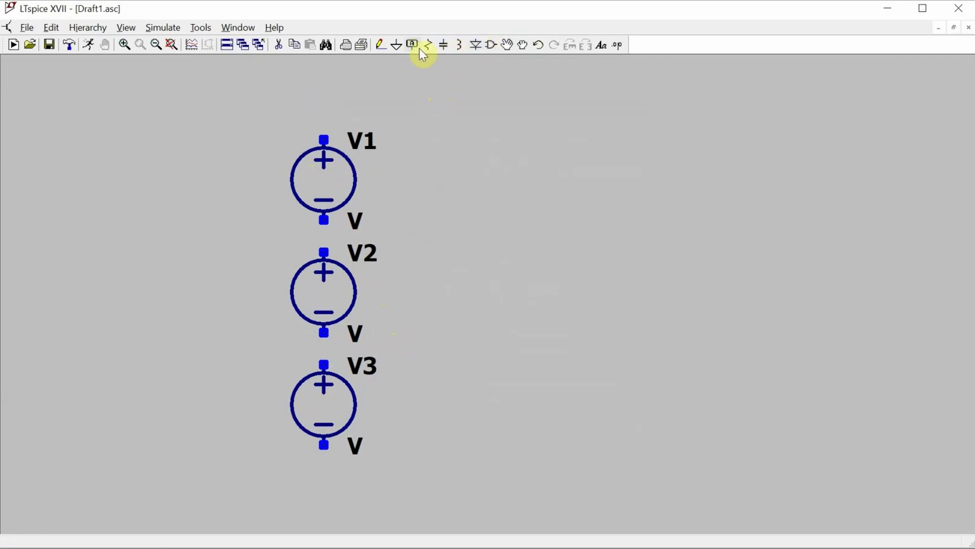
pyautogui.click(428, 46)
pyautogui.click(634, 264)
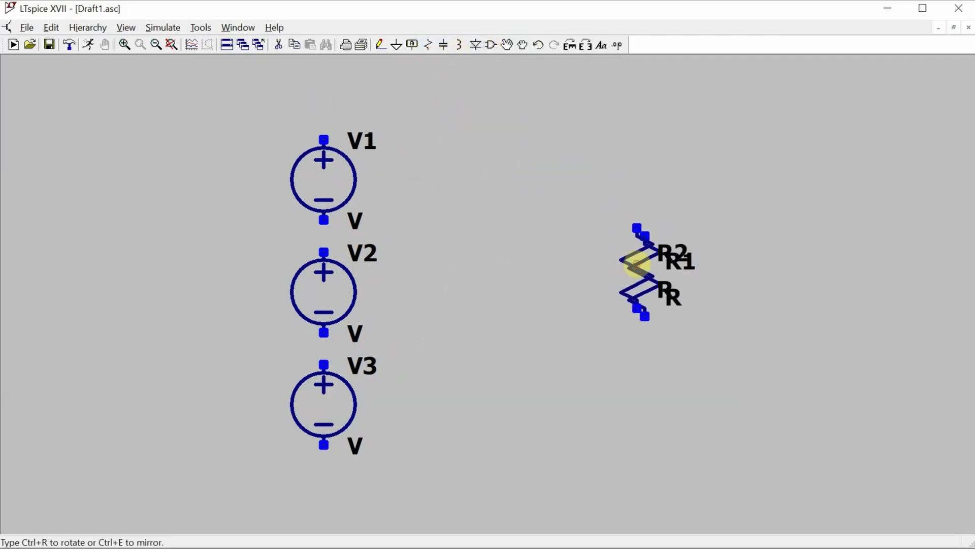
pyautogui.click(396, 45)
pyautogui.click(324, 491)
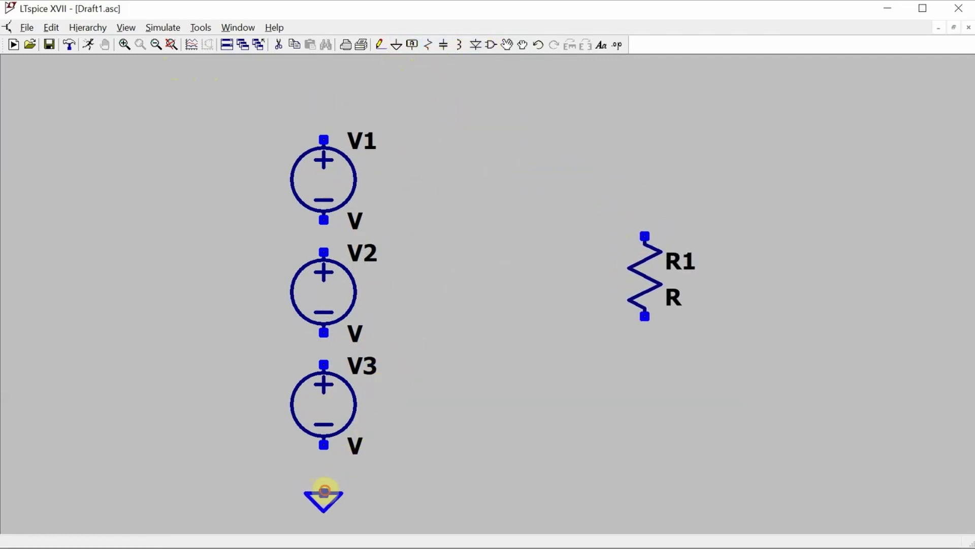
# Wire ground, V3, V2, V1 and R1 into one closed series loop
pyautogui.click(380, 45)
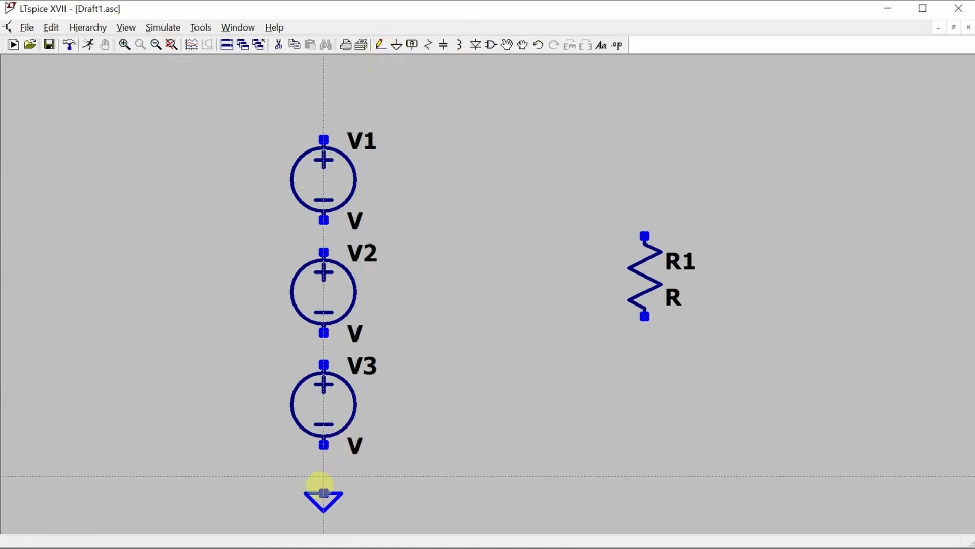
pyautogui.click(324, 491)
pyautogui.click(324, 444)
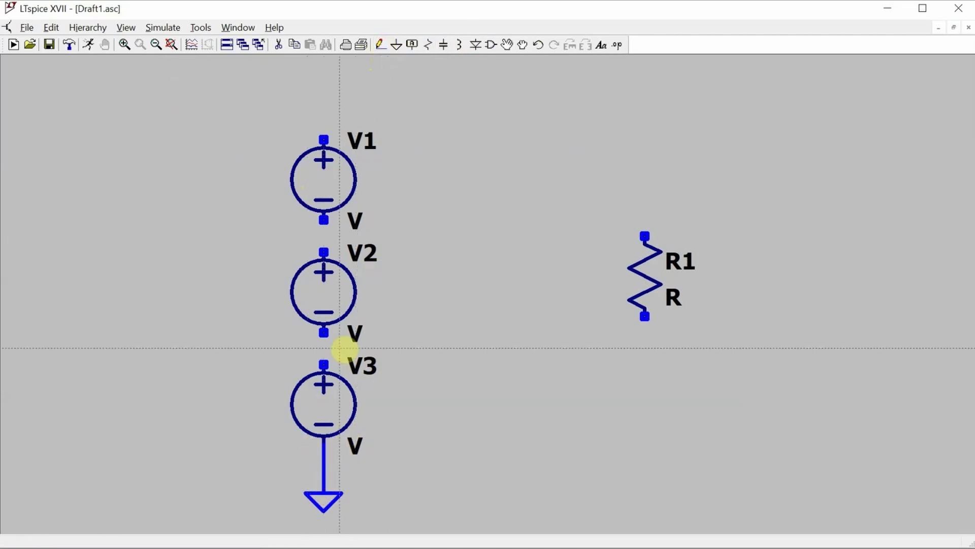
pyautogui.click(323, 365)
pyautogui.click(323, 333)
pyautogui.click(323, 252)
pyautogui.click(323, 219)
pyautogui.click(323, 139)
pyautogui.click(324, 107)
pyautogui.click(645, 236)
pyautogui.click(644, 316)
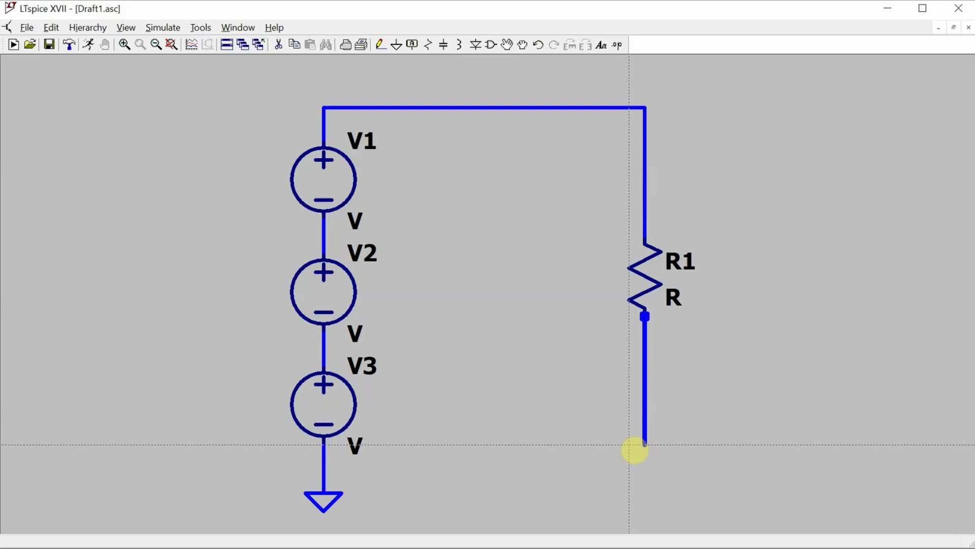
pyautogui.click(323, 461)
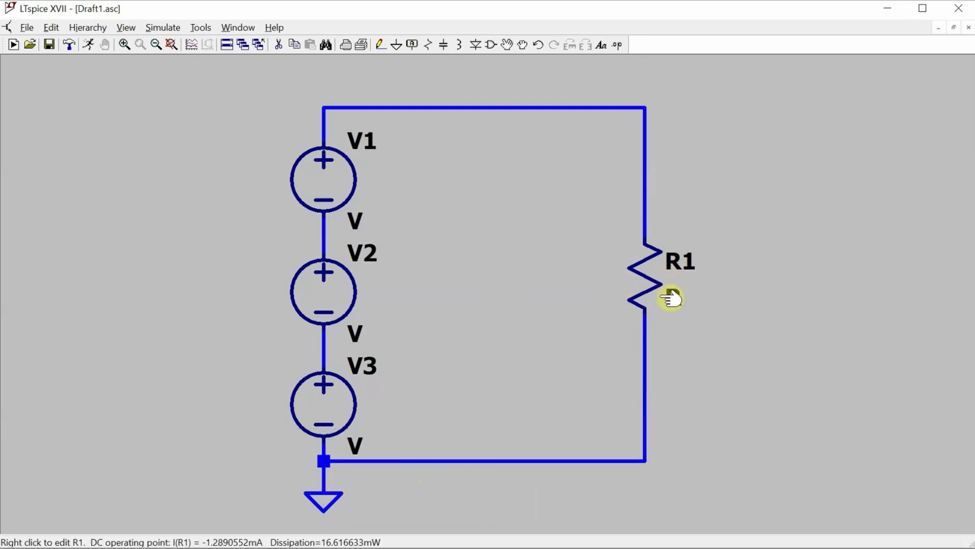
# Set resistor R1's resistance to 10k
pyautogui.rightClick(638, 285)
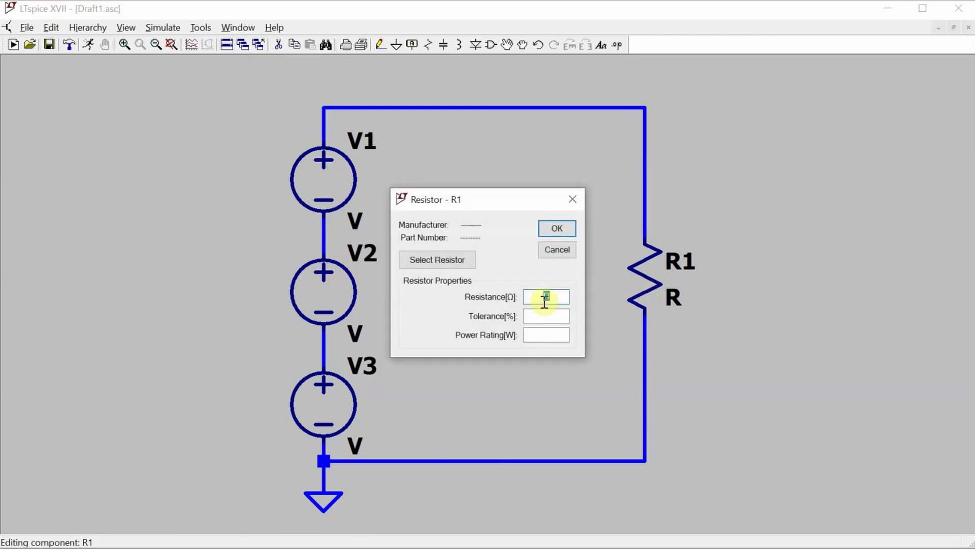
pyautogui.write('10k')
pyautogui.click(557, 230)
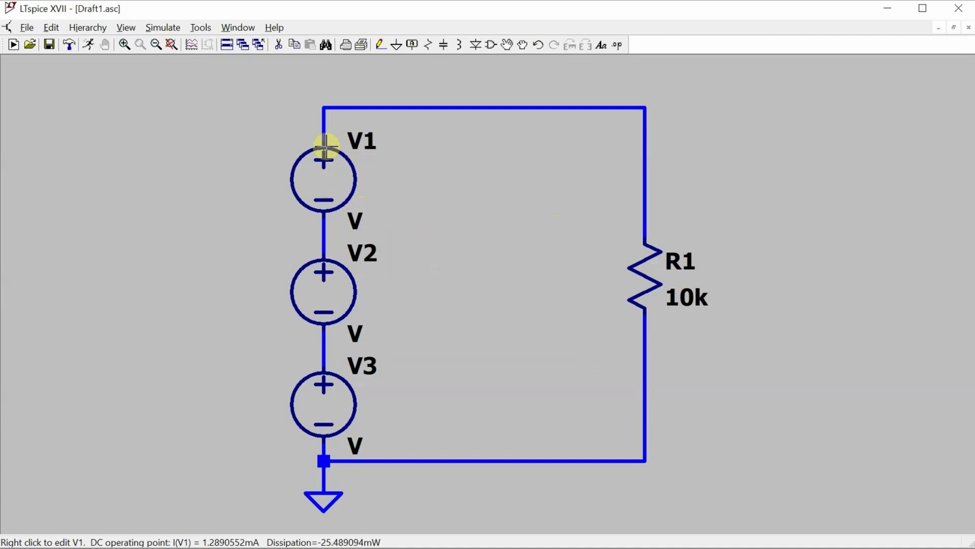
# Make V1 a SINE source with amplitude 22, frequency 60 Hz and phase -64
pyautogui.rightClick(326, 174)
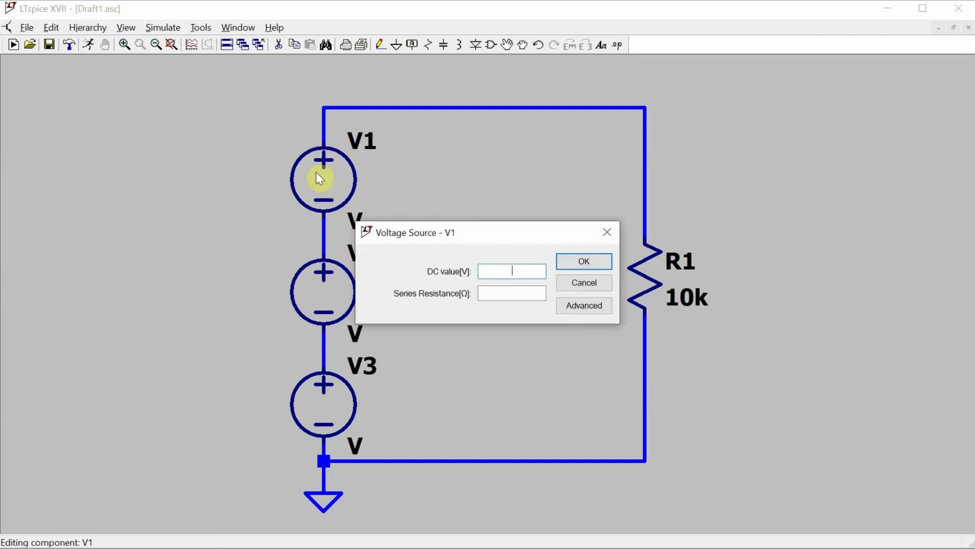
pyautogui.click(582, 307)
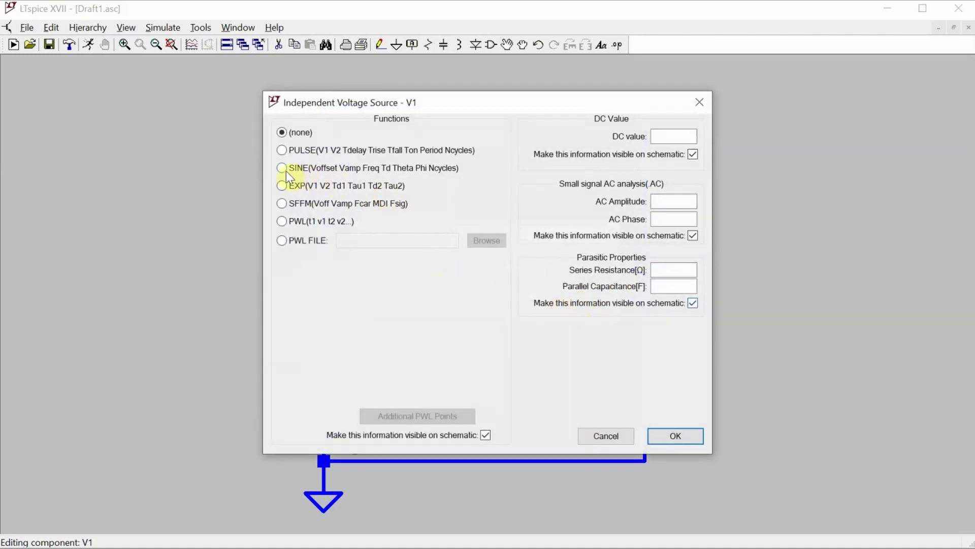
pyautogui.click(282, 169)
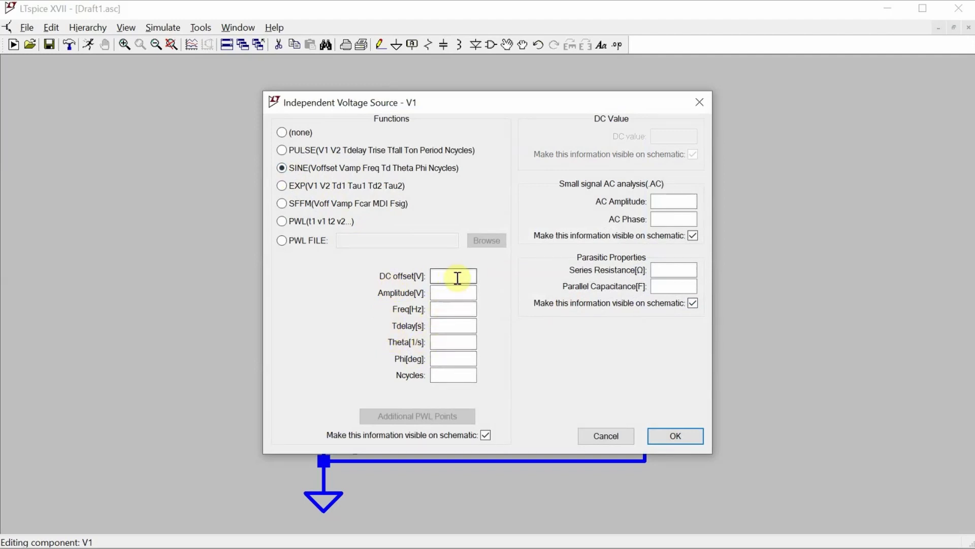
pyautogui.click(458, 294)
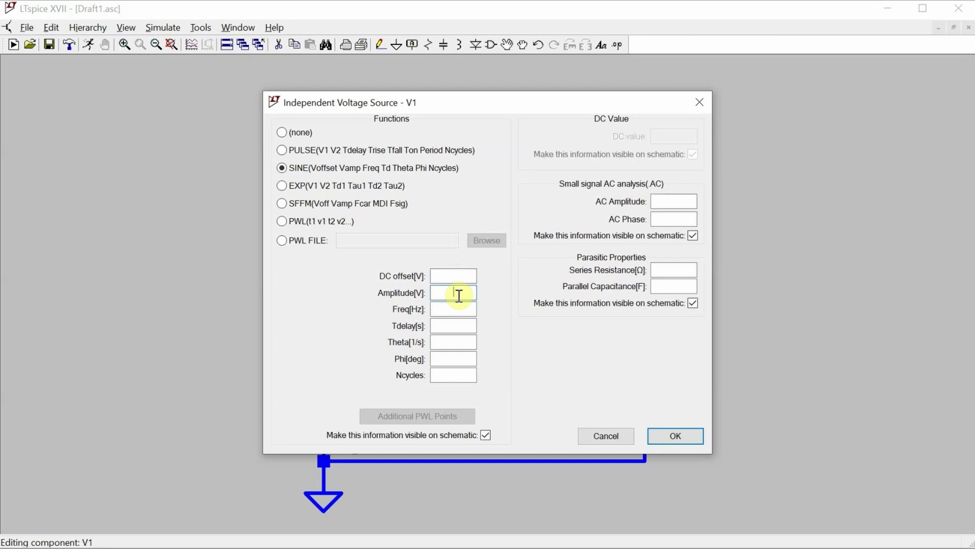
pyautogui.write('22')
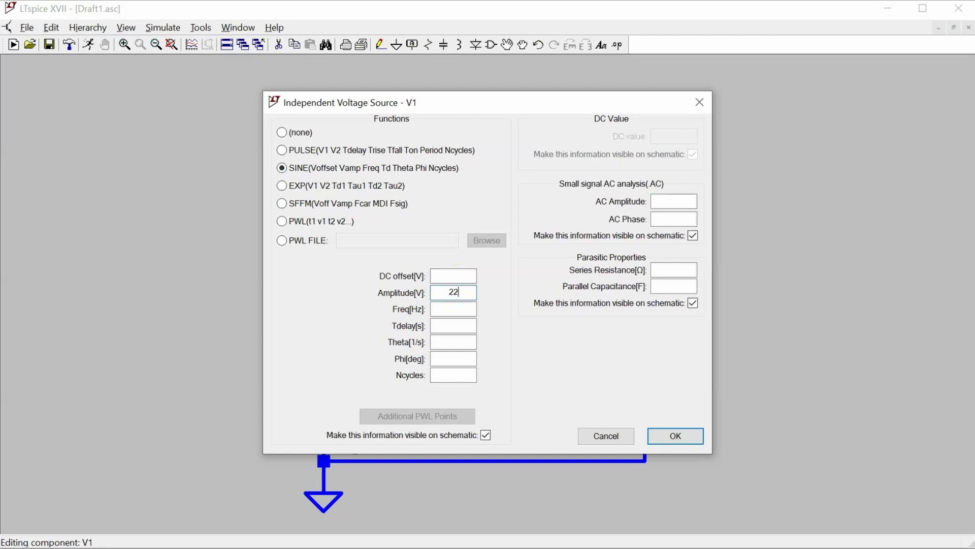
pyautogui.click(451, 310)
pyautogui.write('60')
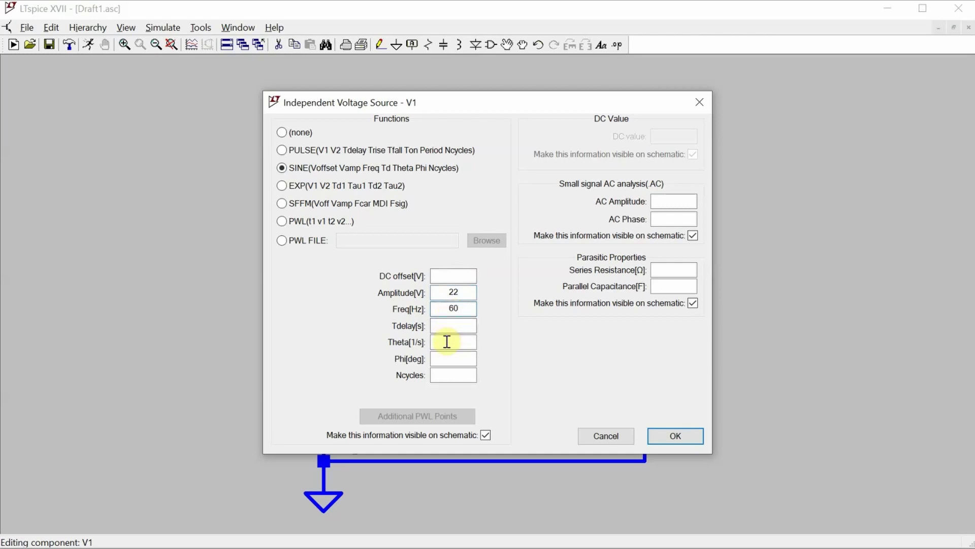
pyautogui.click(448, 359)
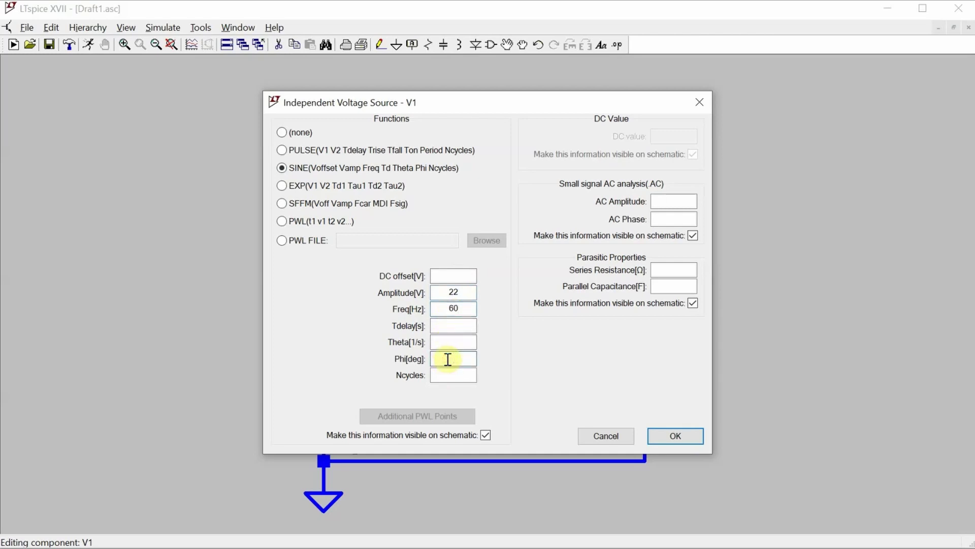
pyautogui.write('-64')
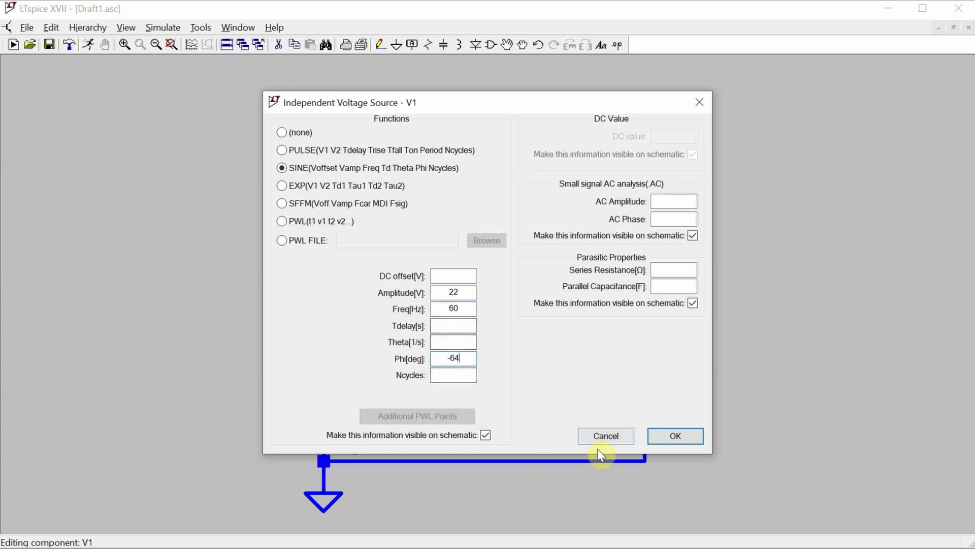
pyautogui.click(662, 435)
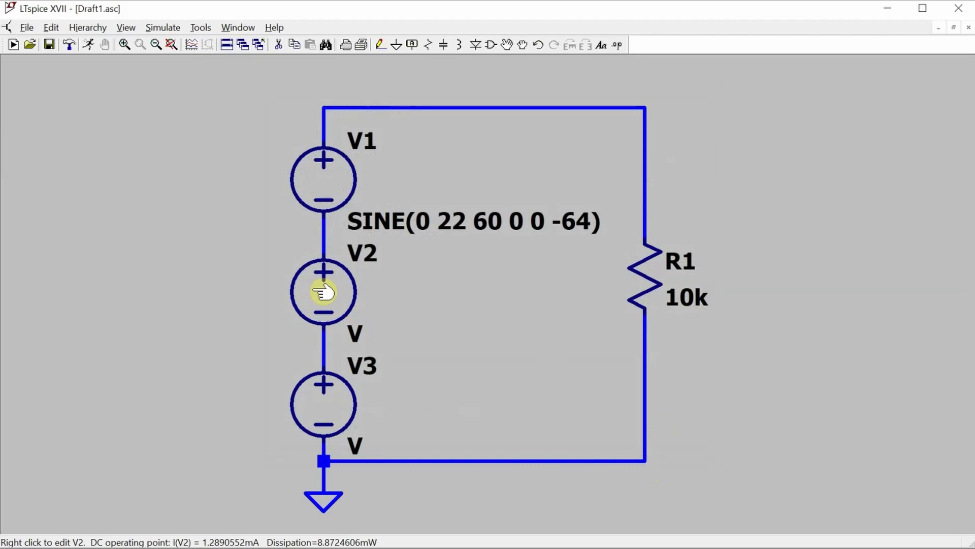
# Make V2 a SINE source with amplitude 12, frequency 60 Hz and phase 35
pyautogui.rightClick(316, 290)
pyautogui.click(584, 307)
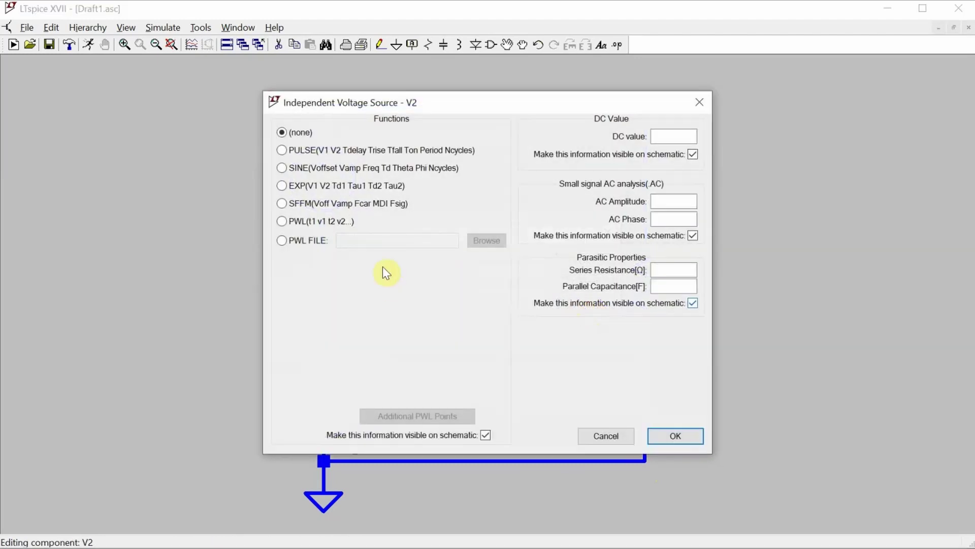
pyautogui.click(282, 168)
pyautogui.click(461, 292)
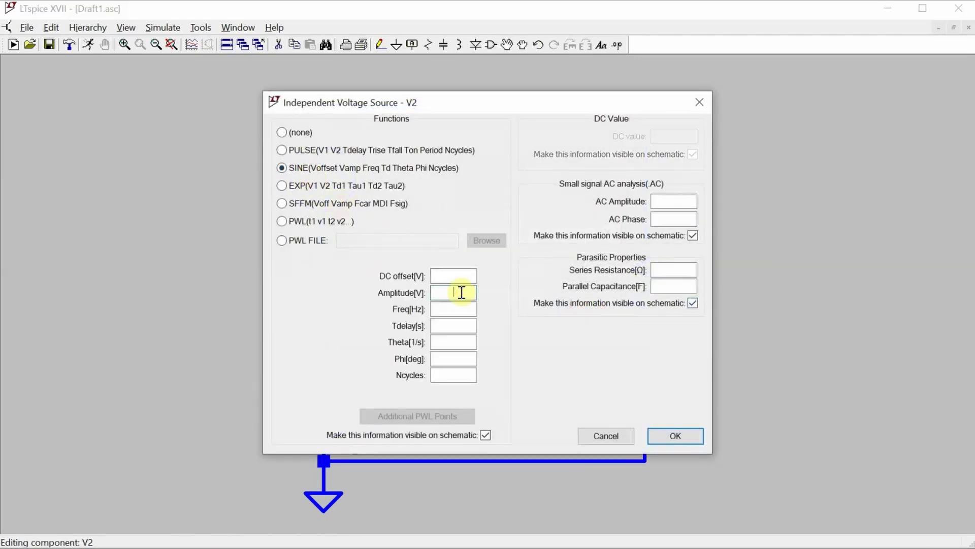
pyautogui.write('12')
pyautogui.click(463, 311)
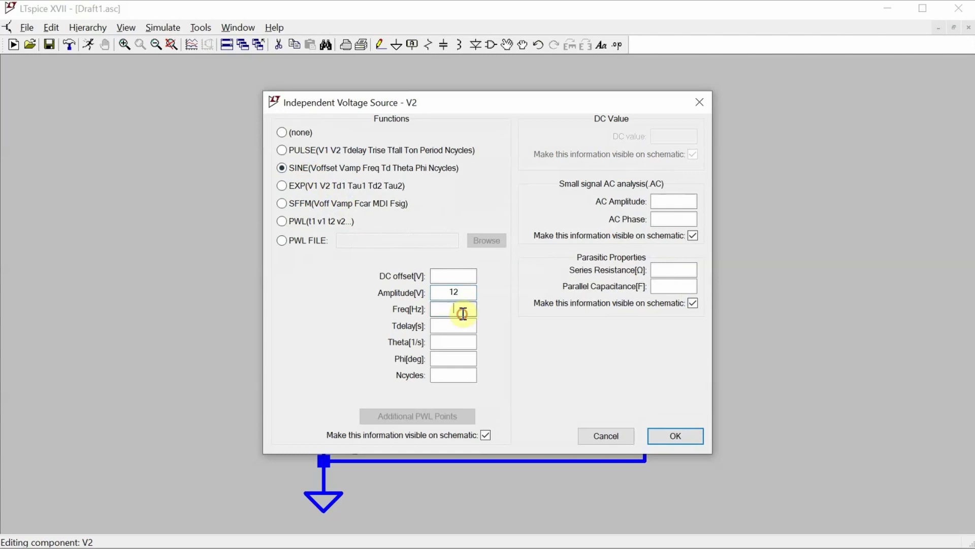
pyautogui.write('60')
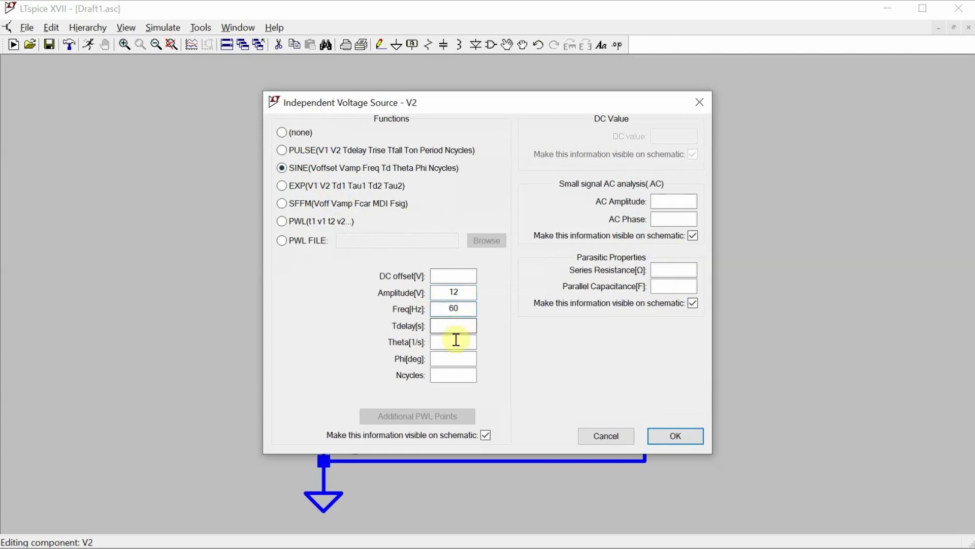
pyautogui.click(448, 358)
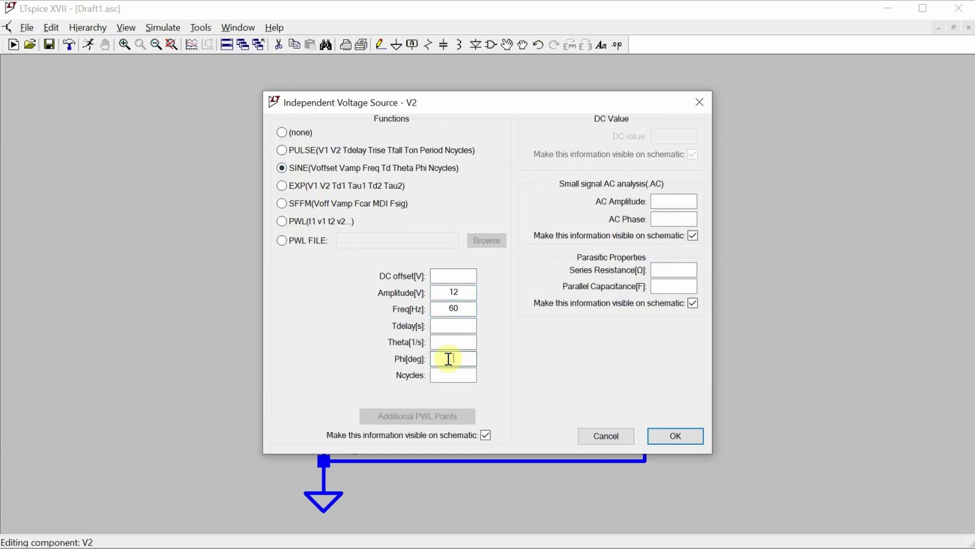
pyautogui.write('35')
pyautogui.click(678, 435)
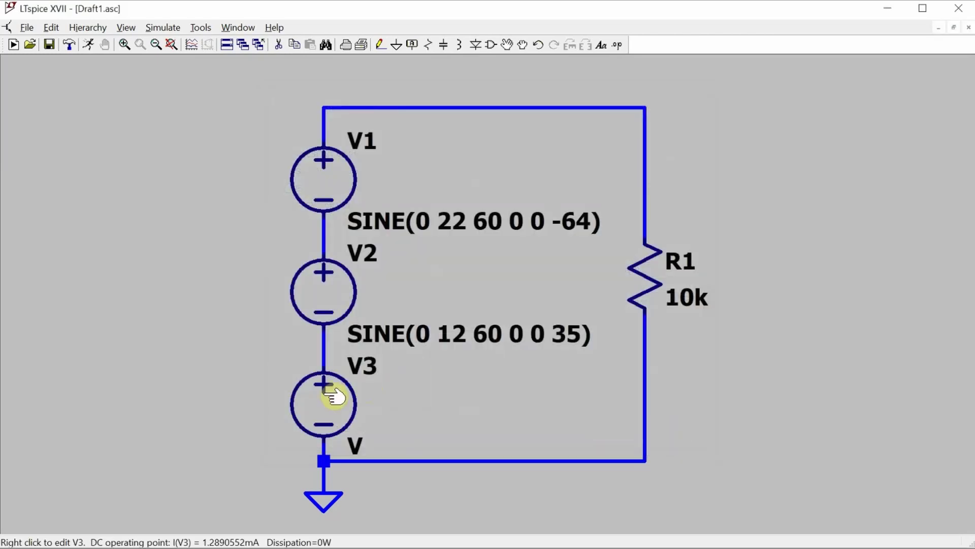
# Make V3 a SINE source with amplitude 15, frequency 60 Hz and phase 0
pyautogui.rightClick(334, 396)
pyautogui.click(584, 304)
pyautogui.click(282, 167)
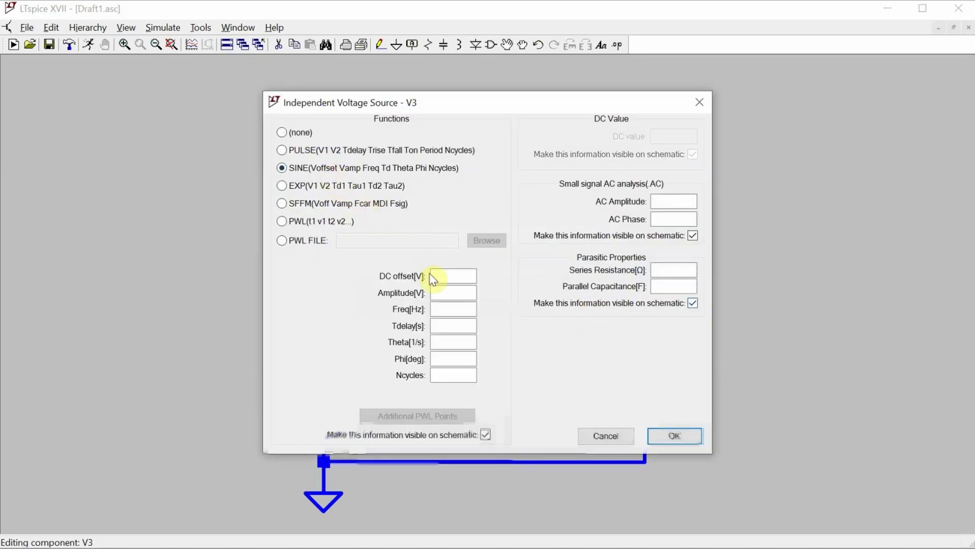
pyautogui.click(447, 292)
pyautogui.write('15')
pyautogui.click(439, 308)
pyautogui.write('60')
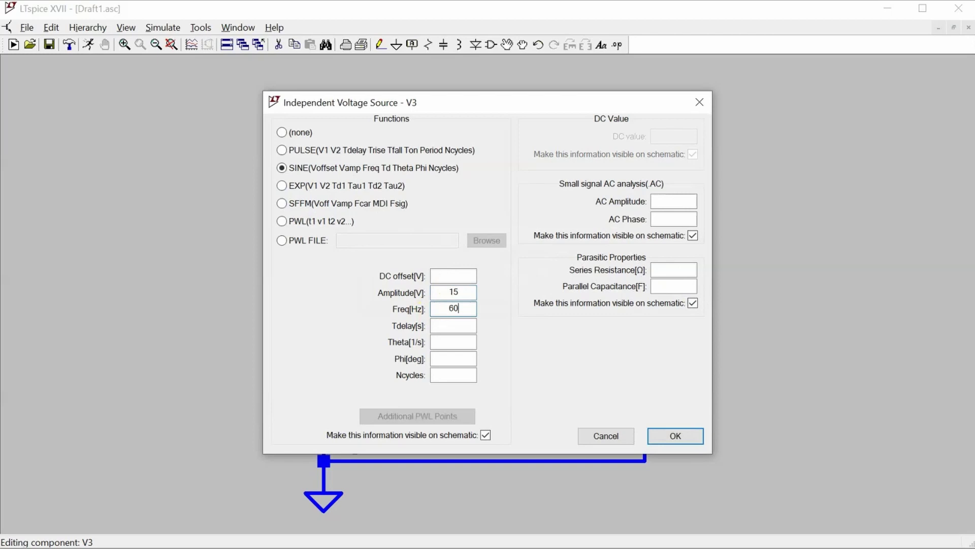
pyautogui.click(455, 362)
pyautogui.write('0')
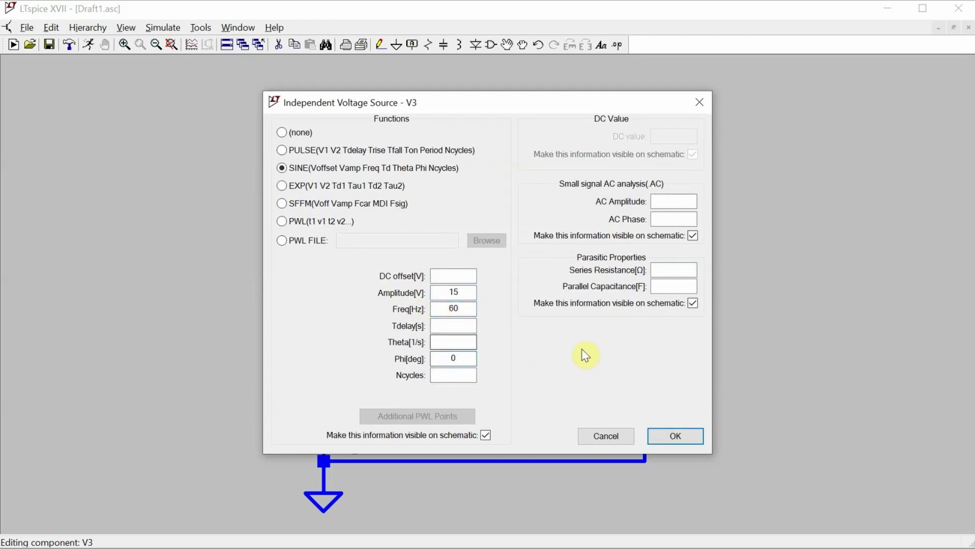
pyautogui.click(675, 435)
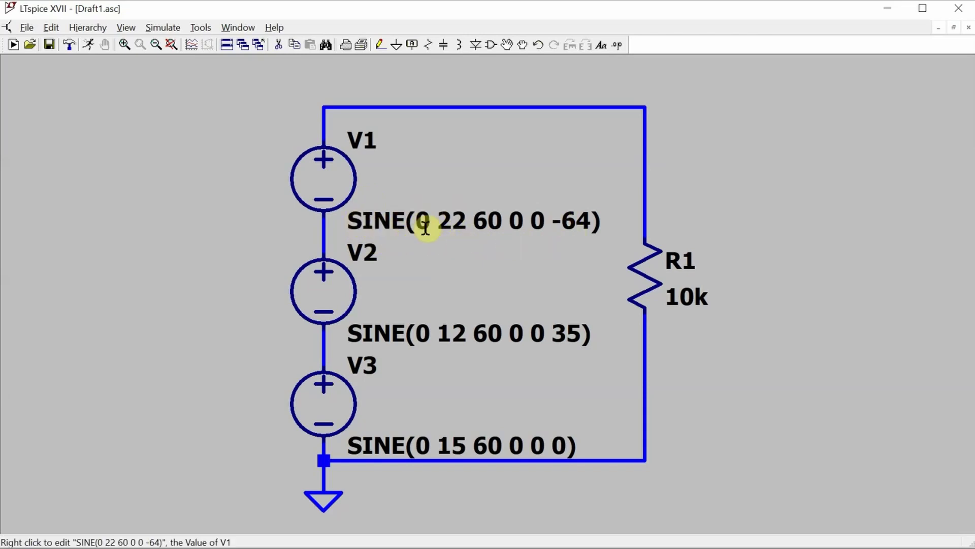
# Add a .tran 0.0001 0.05 SPICE directive and place it beside the ground
pyautogui.click(617, 44)
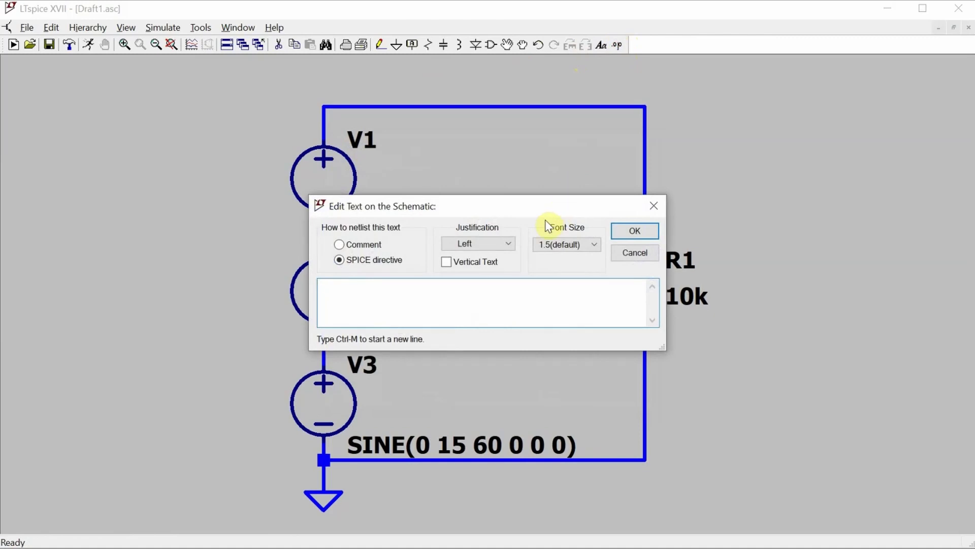
pyautogui.write('.tran 0.0001 0.05')
pyautogui.click(646, 231)
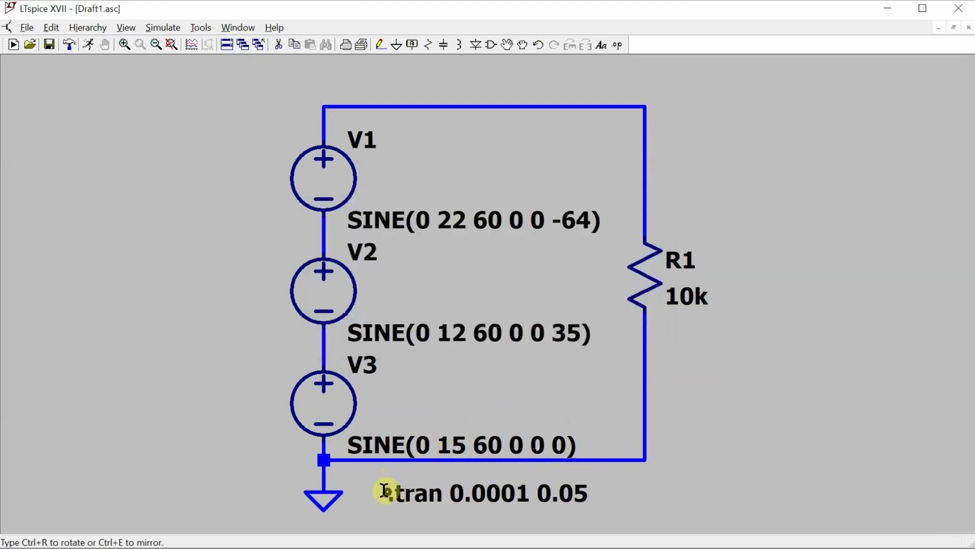
pyautogui.click(379, 490)
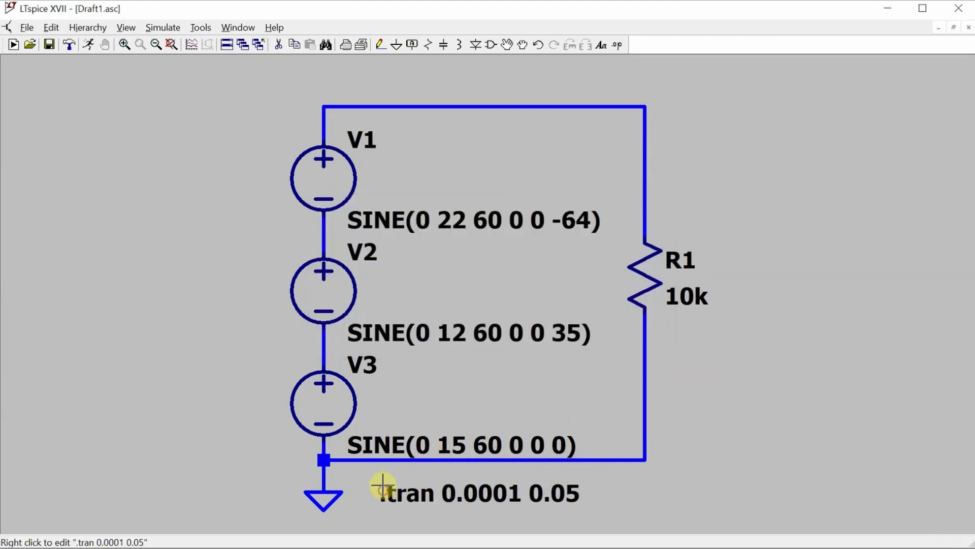
# Run the simulation and plot V(n003) above V3 and V(n001) on the top wire
pyautogui.click(89, 44)
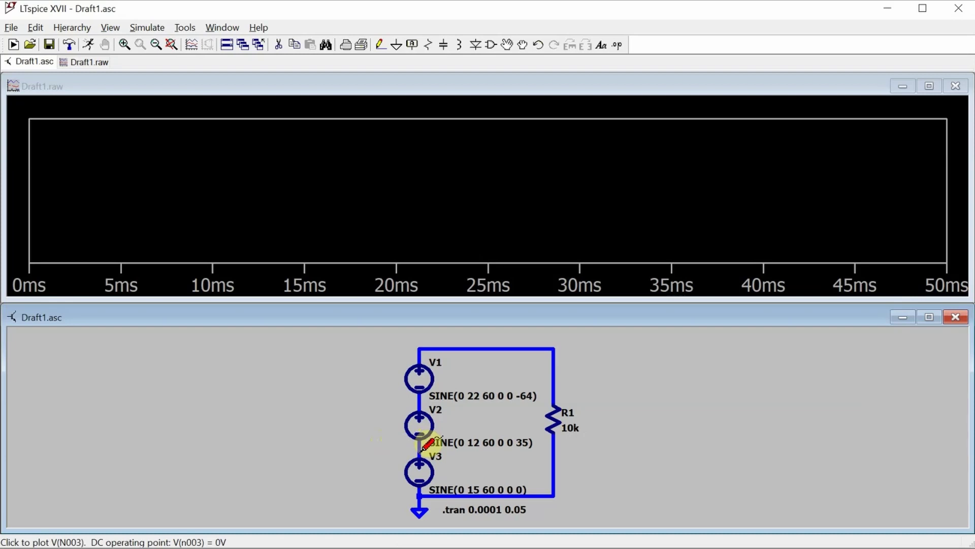
pyautogui.click(429, 444)
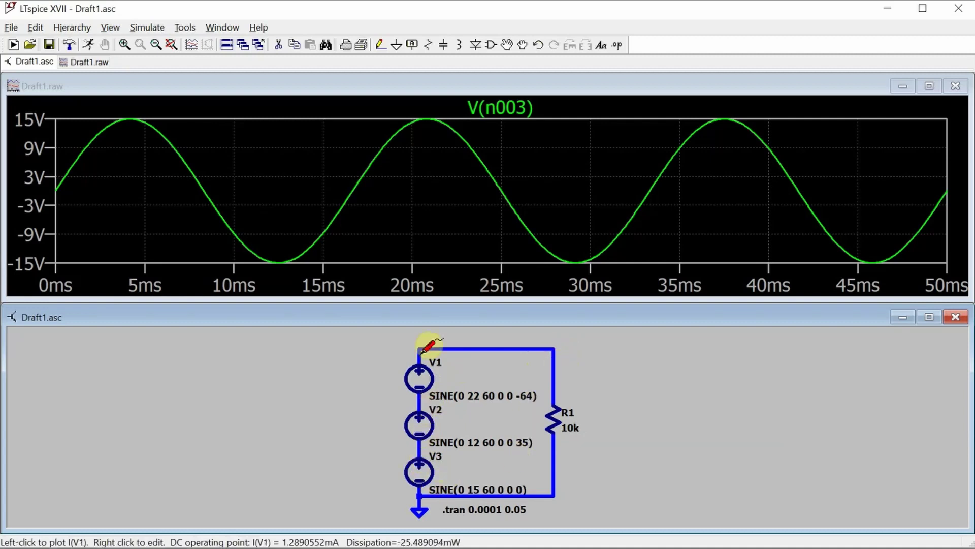
pyautogui.click(555, 349)
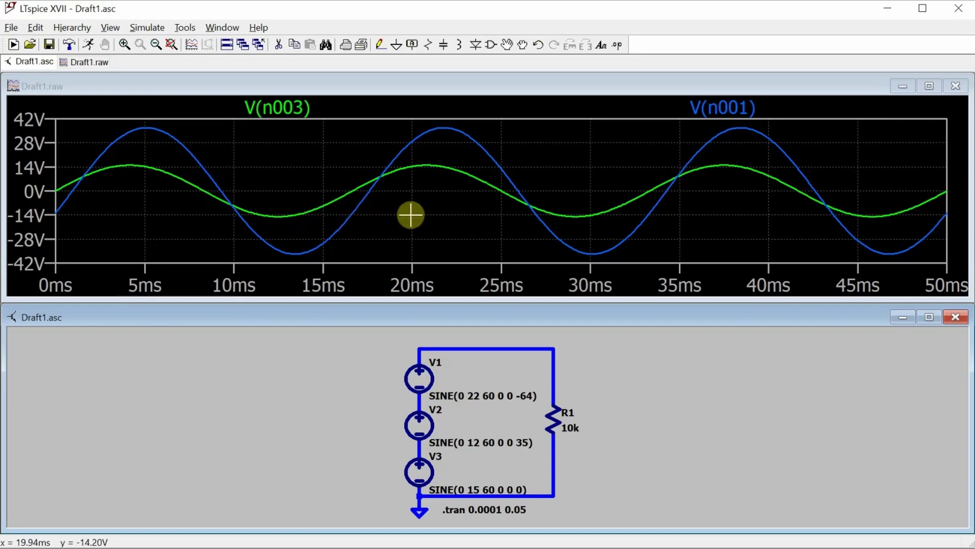
# Put a cursor on V(n003) at its rising zero crossing, about 16.695 ms and 161.49 mV
pyautogui.click(726, 112)
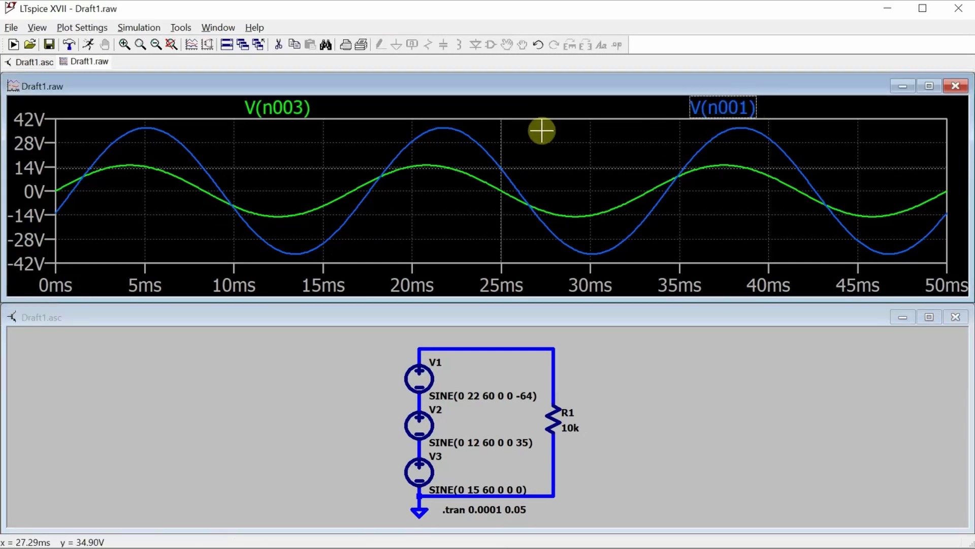
pyautogui.moveTo(502, 137); pyautogui.dragTo(442, 126)
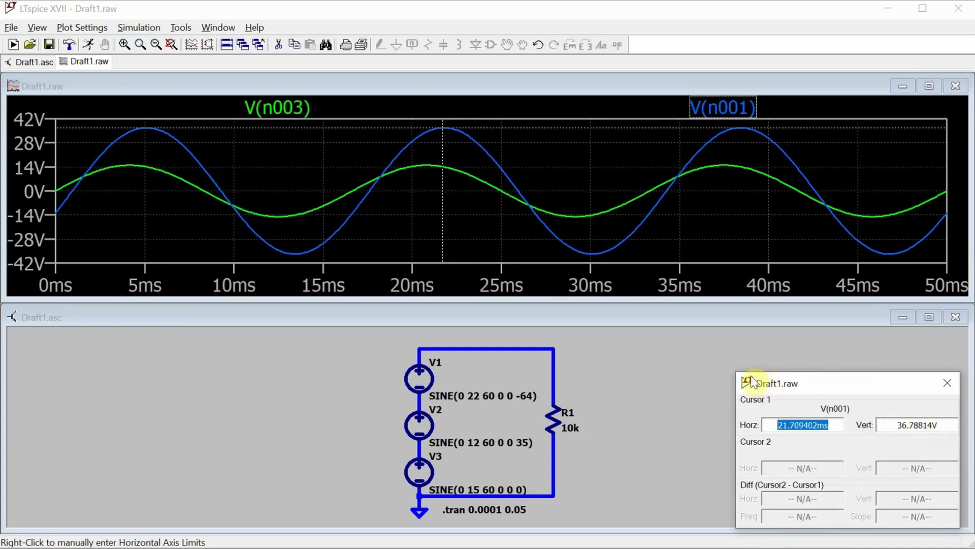
pyautogui.moveTo(443, 126); pyautogui.dragTo(371, 164)
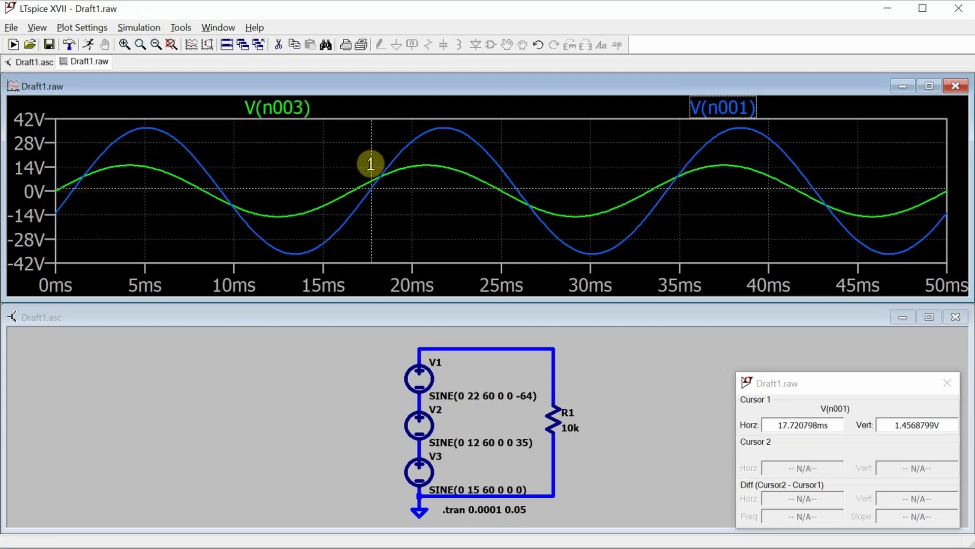
pyautogui.click(289, 110)
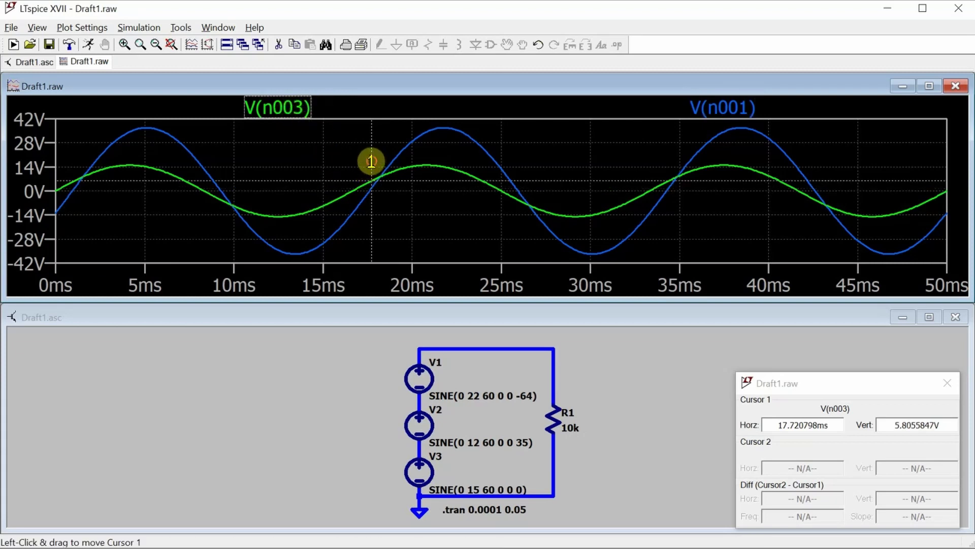
pyautogui.moveTo(371, 161); pyautogui.dragTo(352, 168)
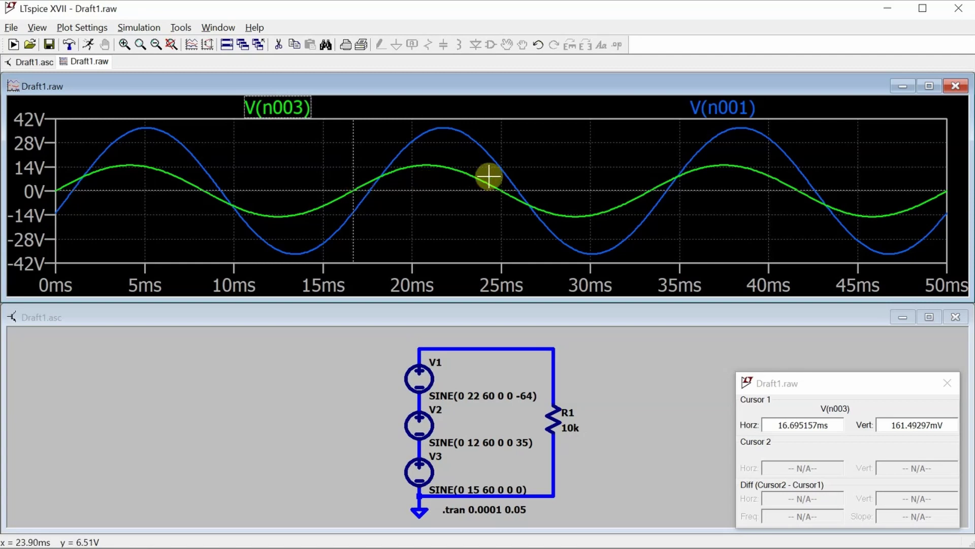
pyautogui.moveTo(893, 385); pyautogui.dragTo(218, 357)
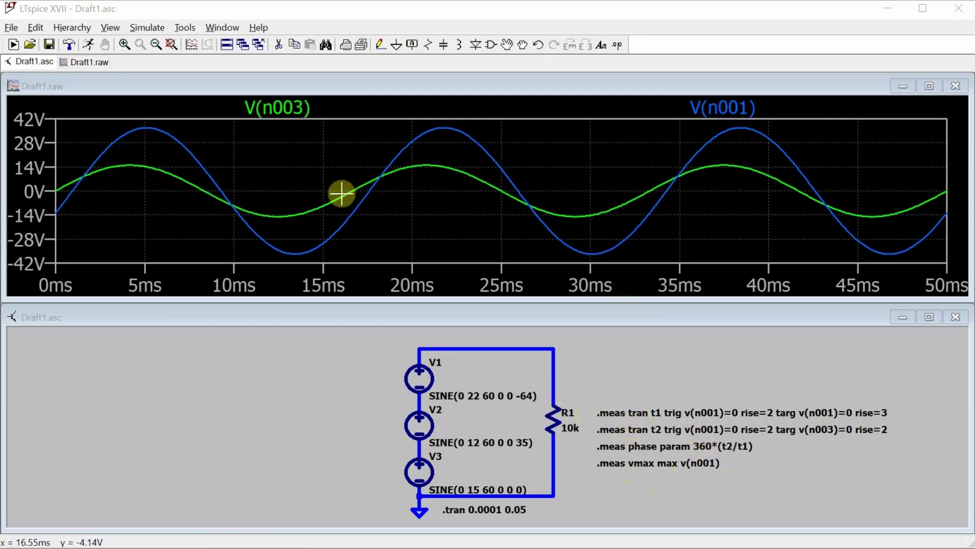
# Rerun the simulation with the four .meas directives in place
pyautogui.click(87, 43)
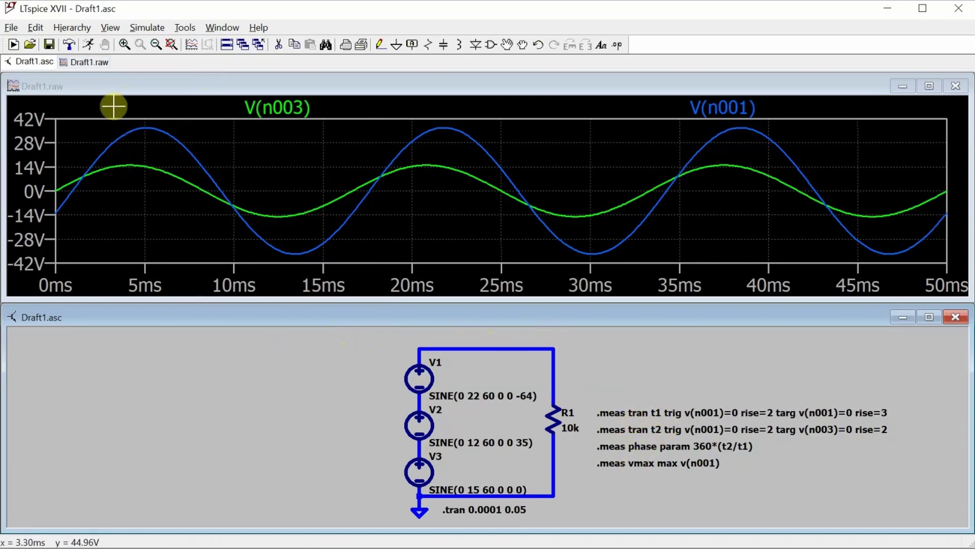
# Show the SPICE Error Log listing phase -20.5011 and vmax 36.8018 from the measurements
pyautogui.click(111, 30)
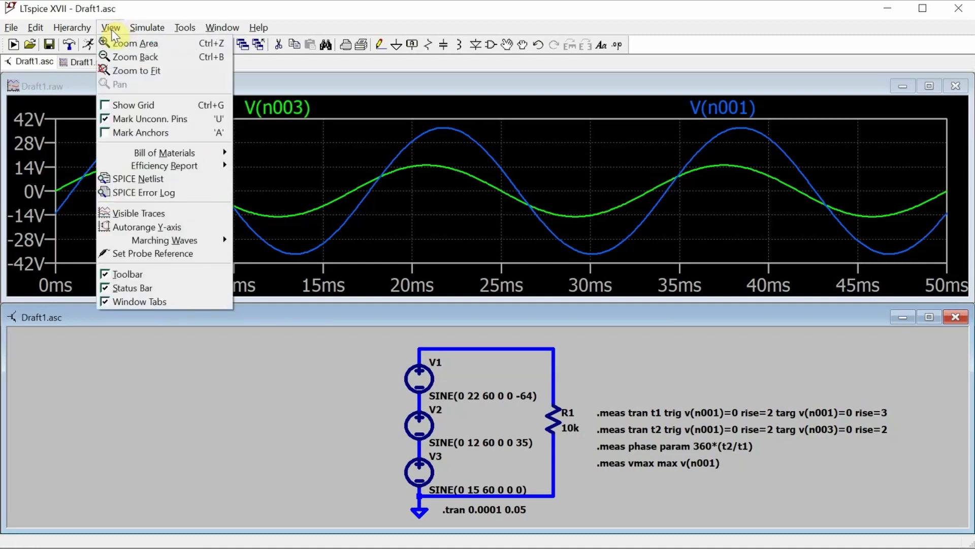
pyautogui.click(133, 192)
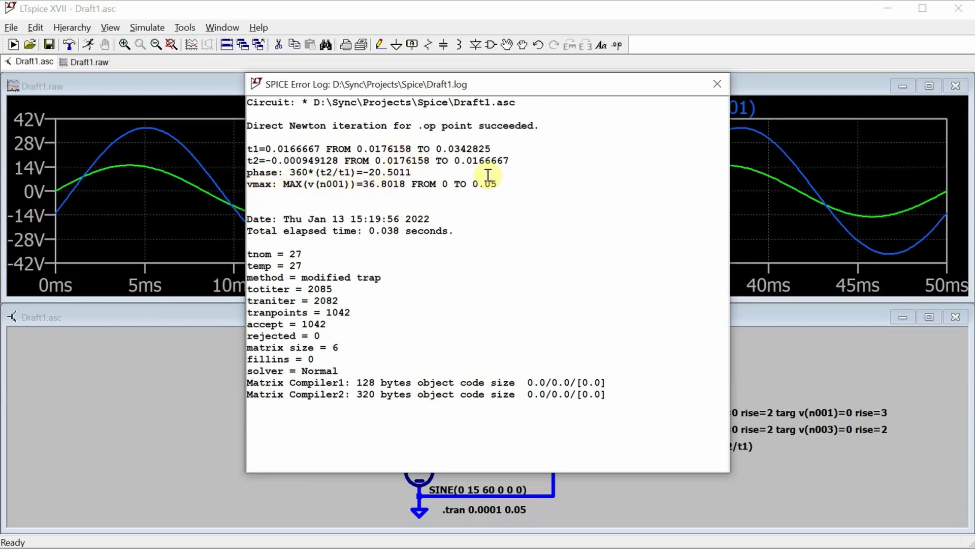
pyautogui.click(791, 249)
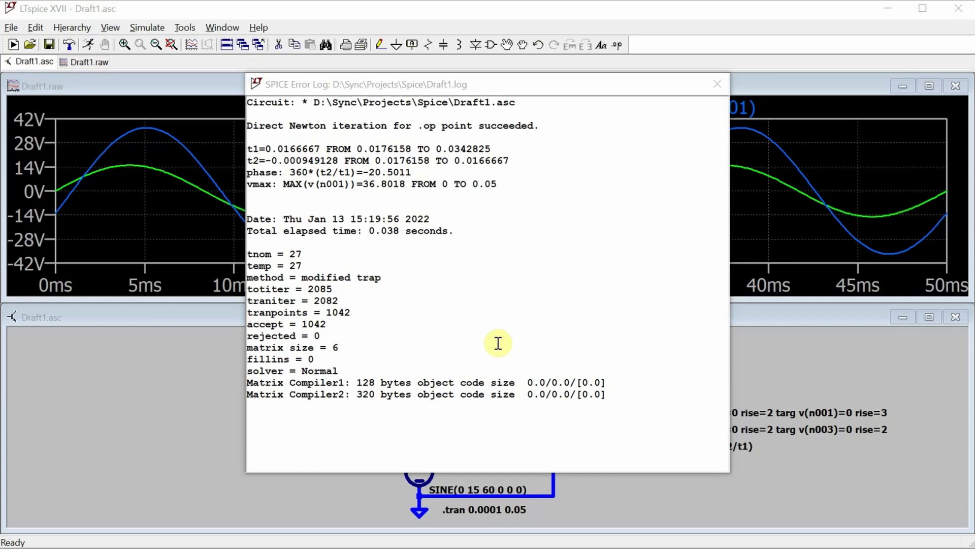